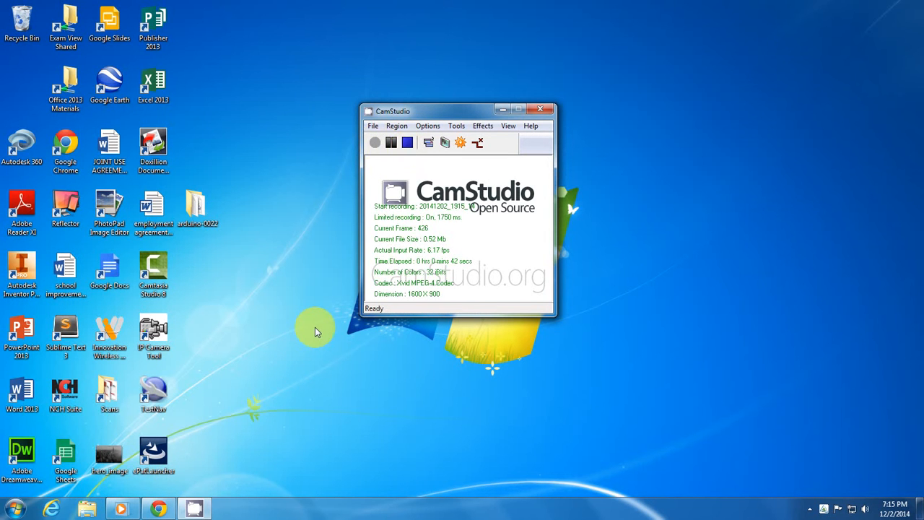
# - Switch to Chrome and download CamStudio 2.7 from camstudio.org, saving CamStudioSetup_v2.7.2 in the Documents library over the existing copy
pyautogui.click(159, 509)
pyautogui.scroll(12, 181, 202)
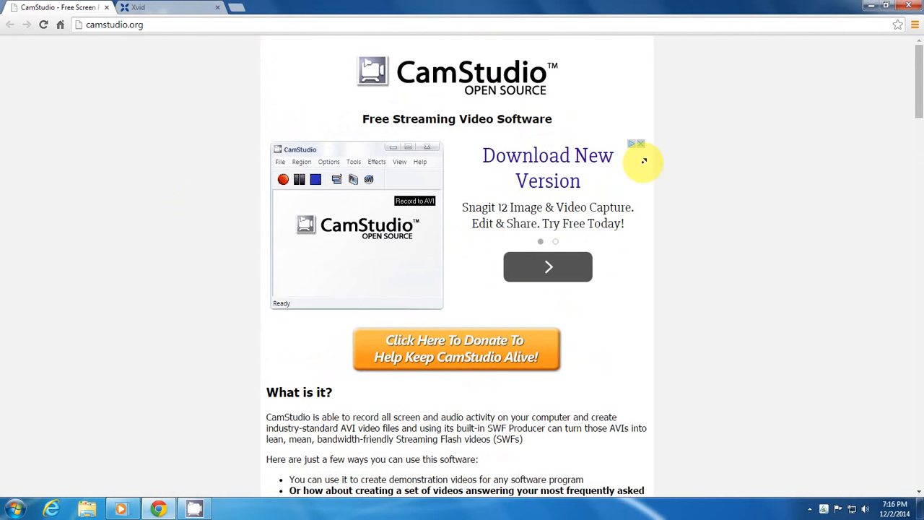
pyautogui.scroll(-2, 695, 165)
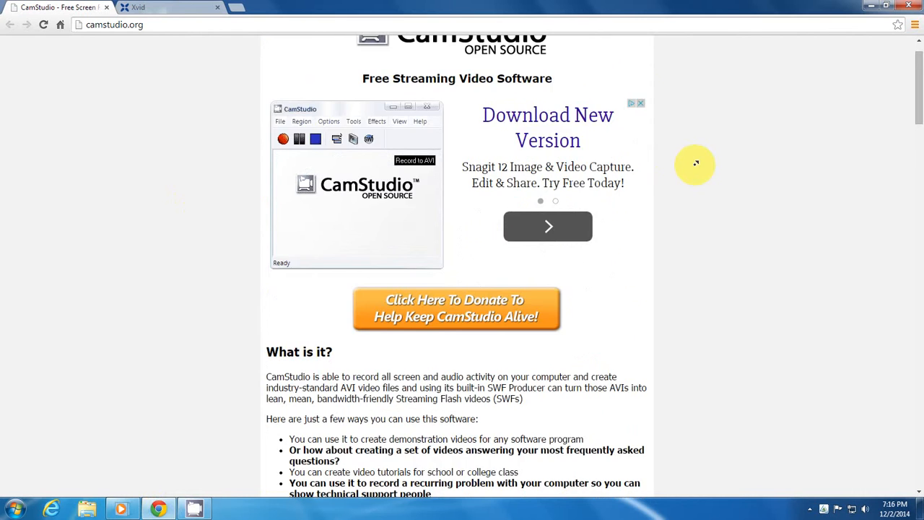
pyautogui.scroll(2, 697, 209)
pyautogui.scroll(-2, 700, 213)
pyautogui.scroll(-12, 700, 213)
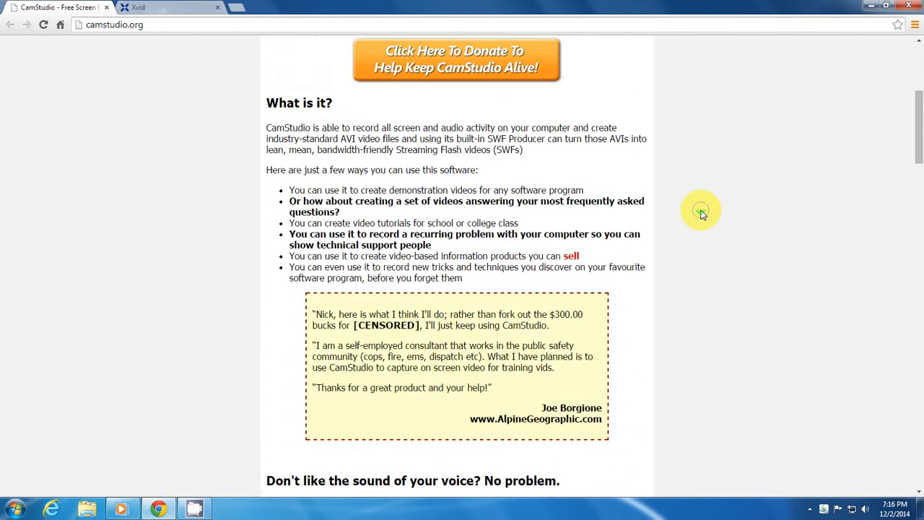
pyautogui.scroll(-1, 700, 213)
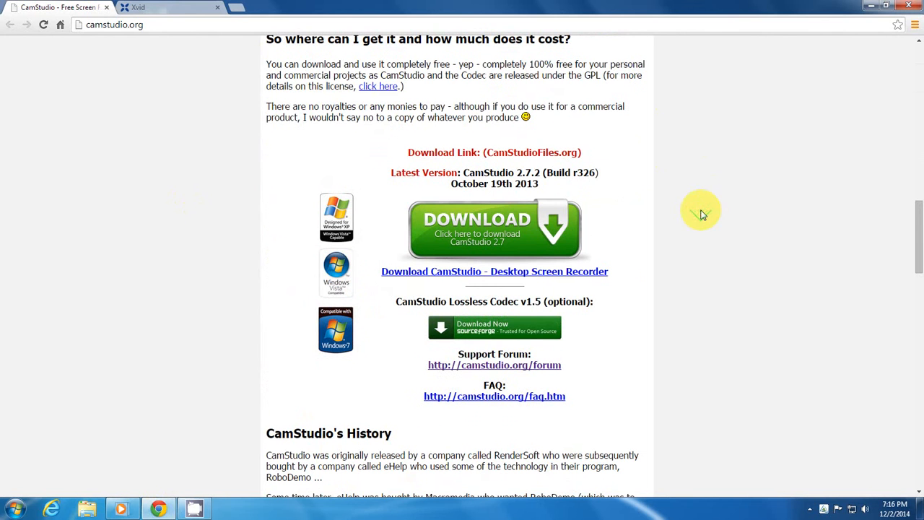
pyautogui.click(464, 229)
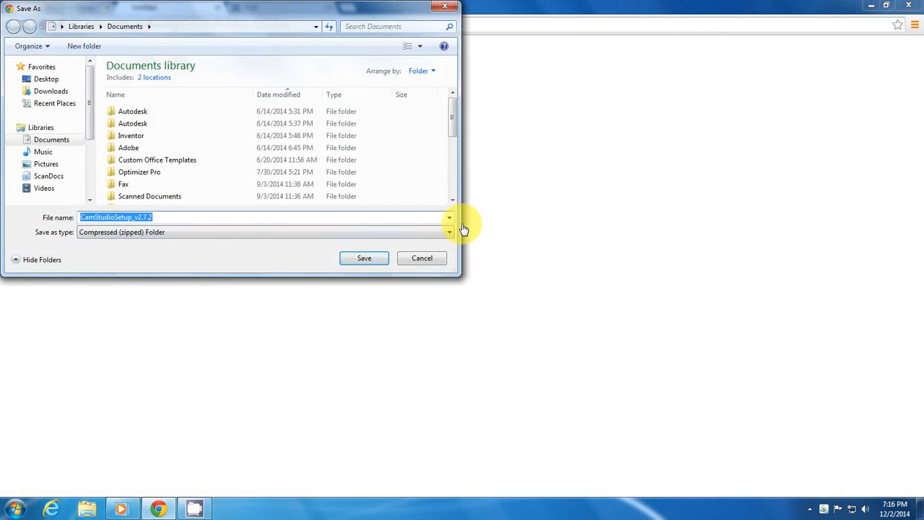
pyautogui.click(360, 258)
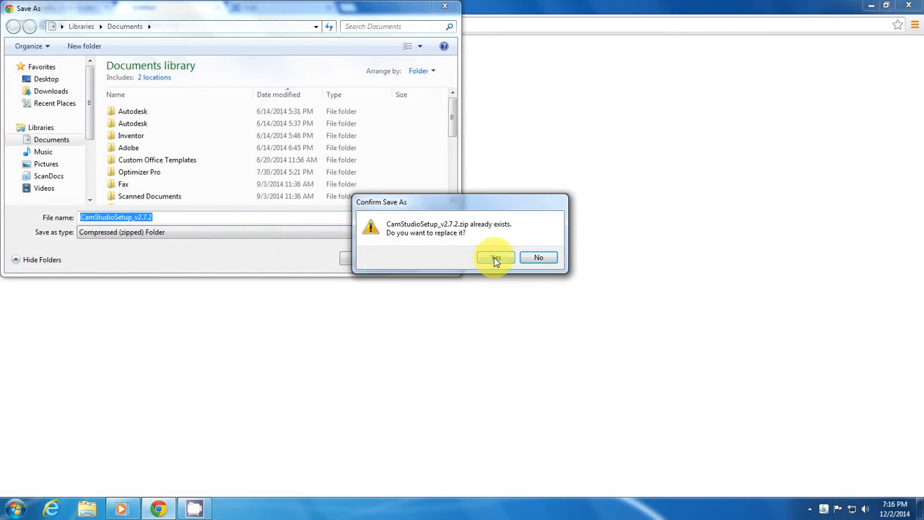
pyautogui.click(495, 259)
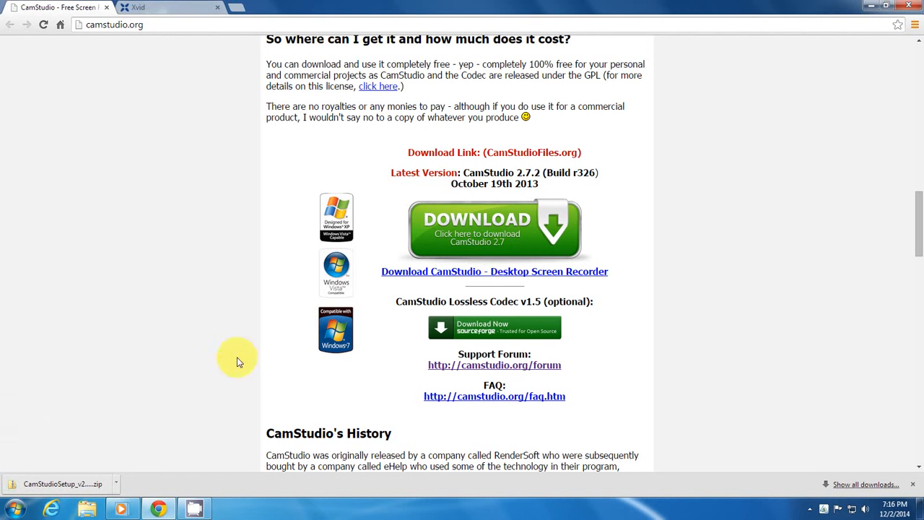
# - Check the contents of the downloaded CamStudioSetup_v2.7.2 archive, close it and show the Xvid website
pyautogui.click(79, 483)
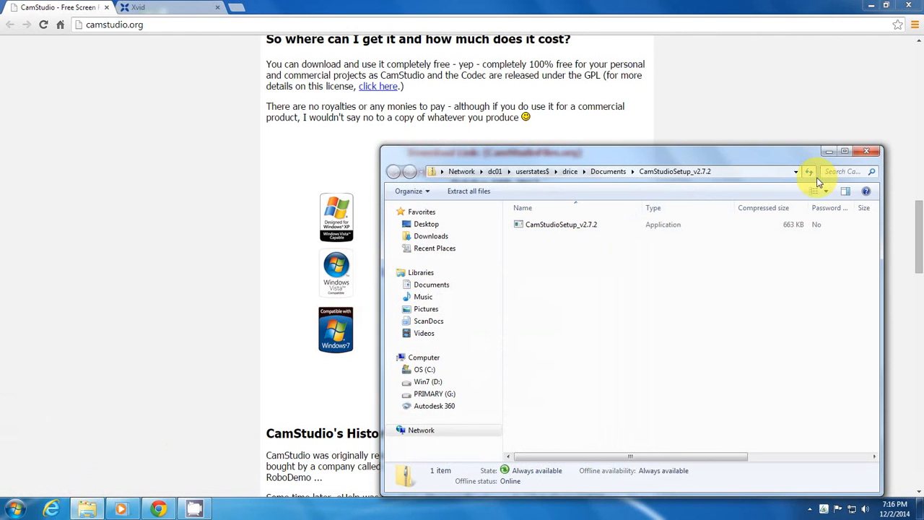
pyautogui.click(868, 153)
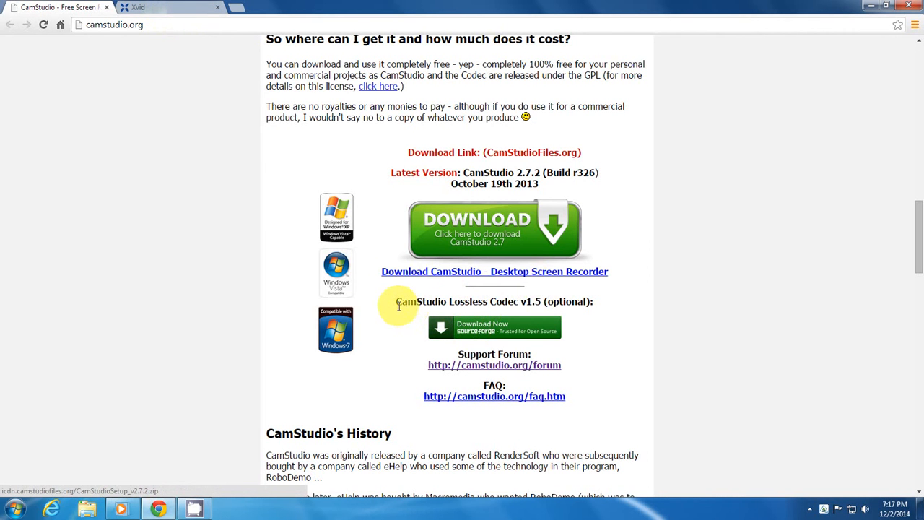
pyautogui.click(181, 11)
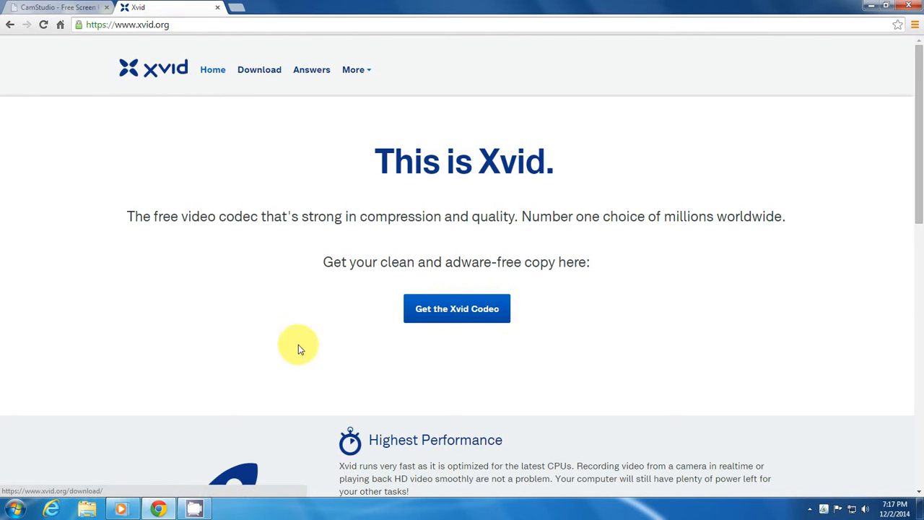
# - Switch to CamStudio, move its window clear of the Xvid page's main text and view the capture region choices
pyautogui.click(185, 510)
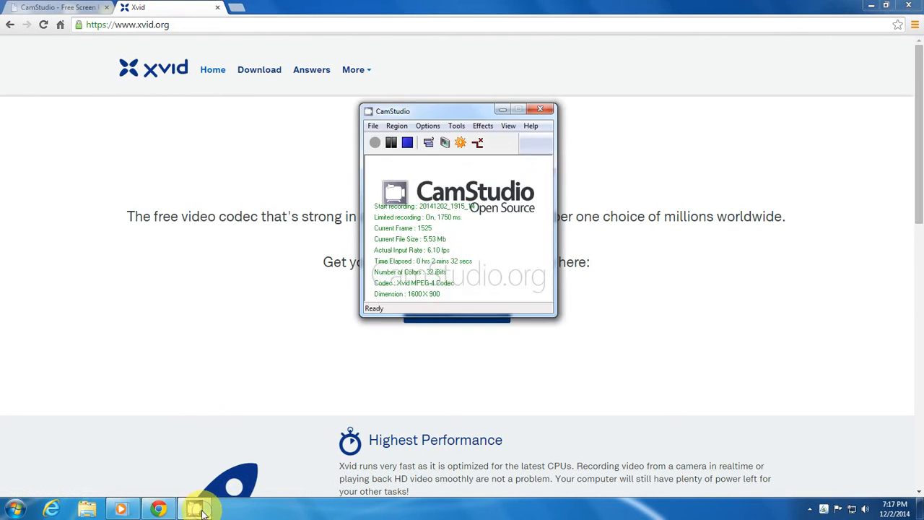
pyautogui.moveTo(426, 113); pyautogui.dragTo(126, 111)
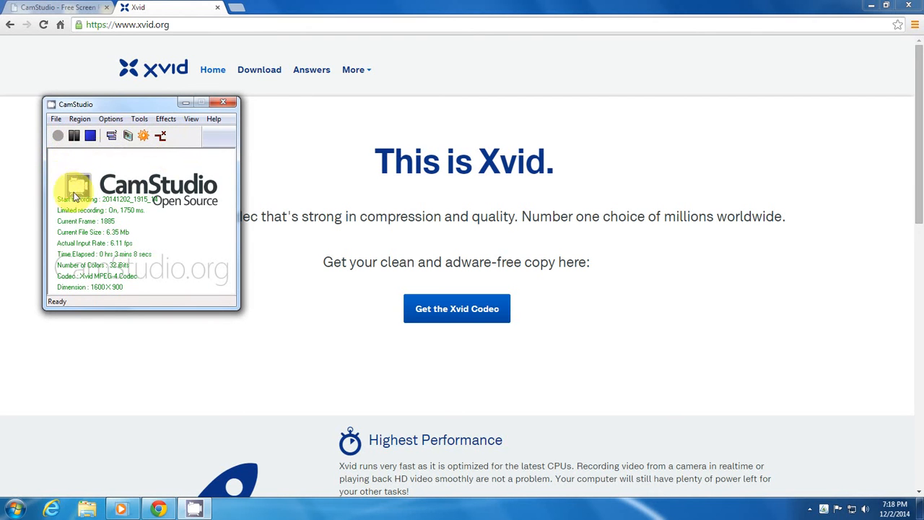
pyautogui.click(80, 119)
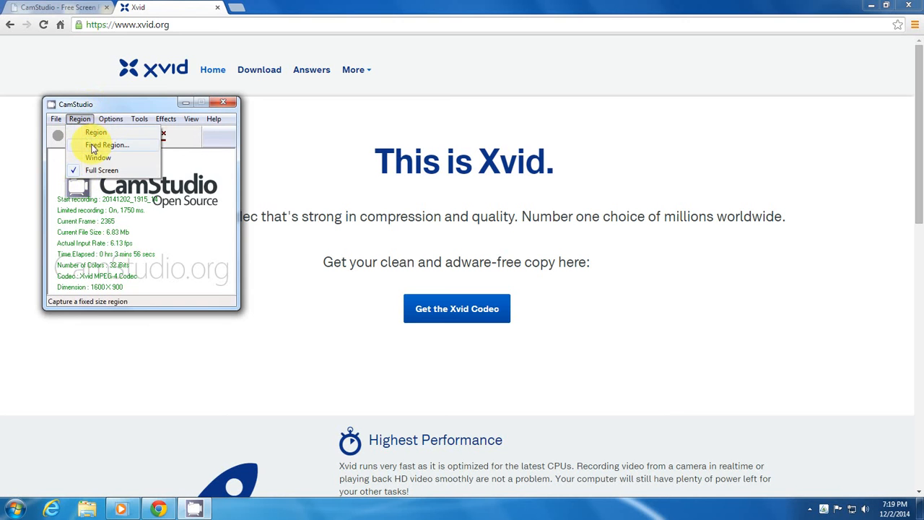
pyautogui.click(110, 122)
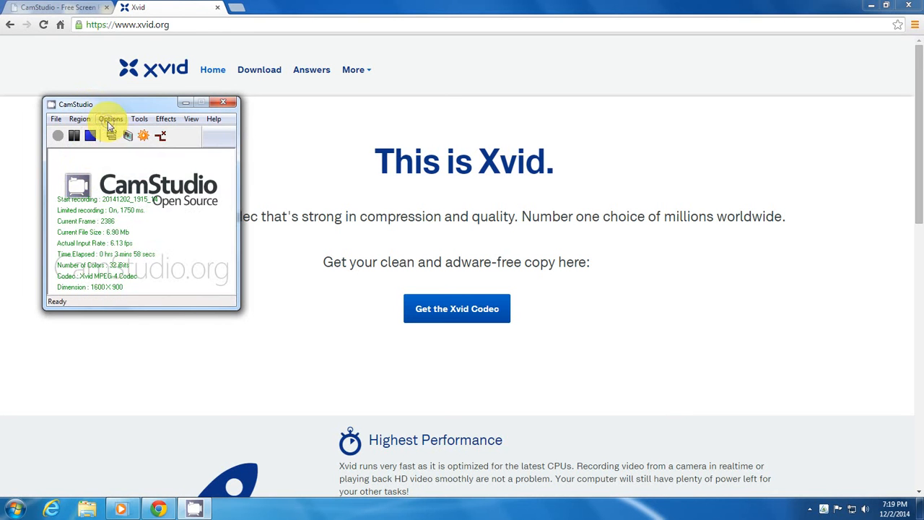
# - Open the video options and examine the available compressors, keeping Xvid MPEG-4 Codec selected
pyautogui.click(109, 124)
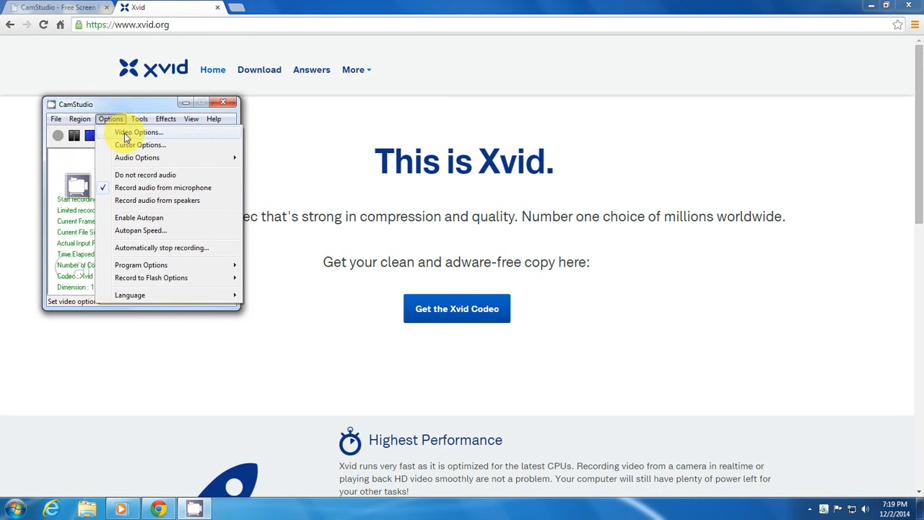
pyautogui.click(125, 134)
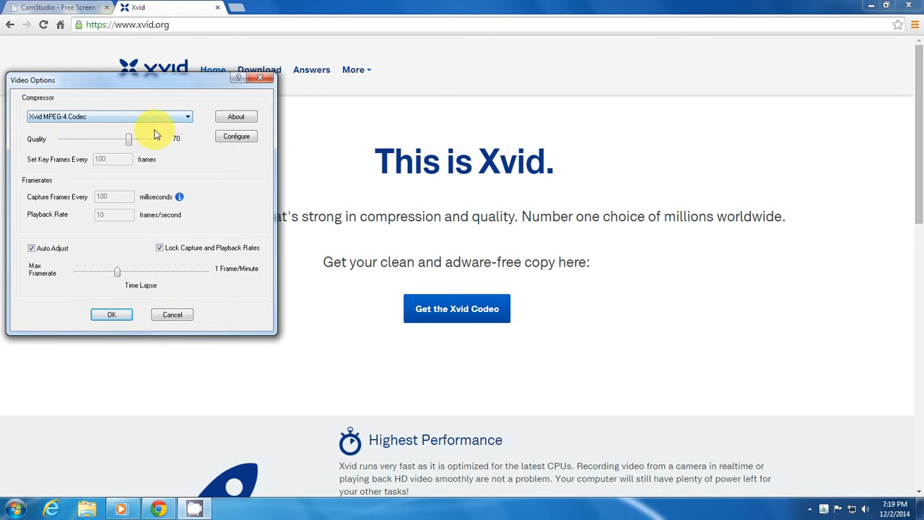
pyautogui.click(93, 119)
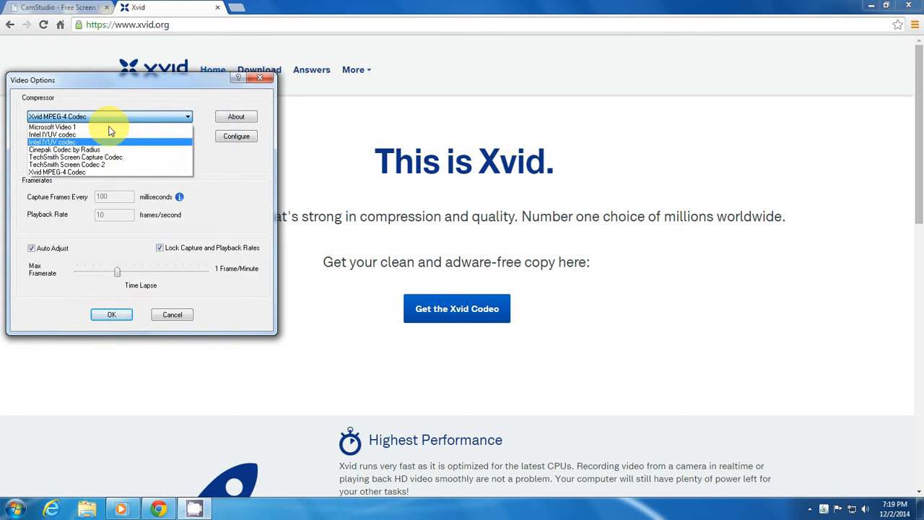
pyautogui.click(112, 99)
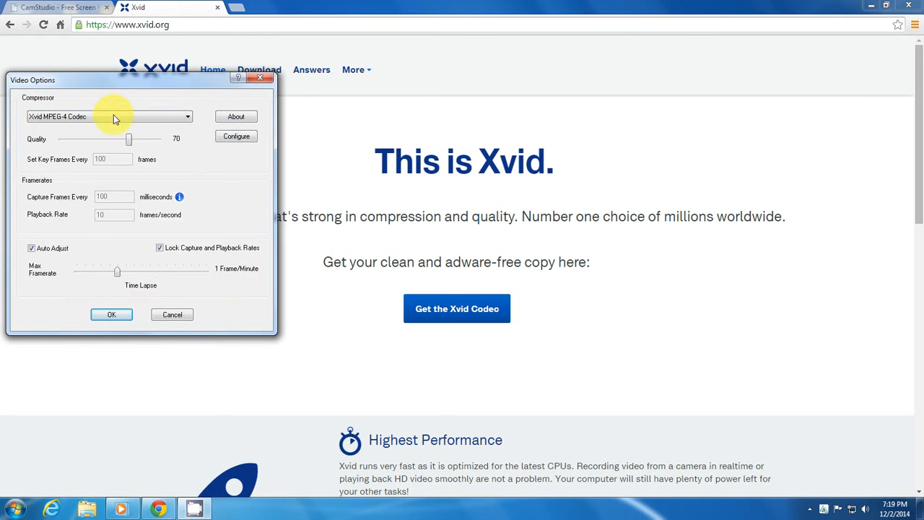
pyautogui.click(114, 118)
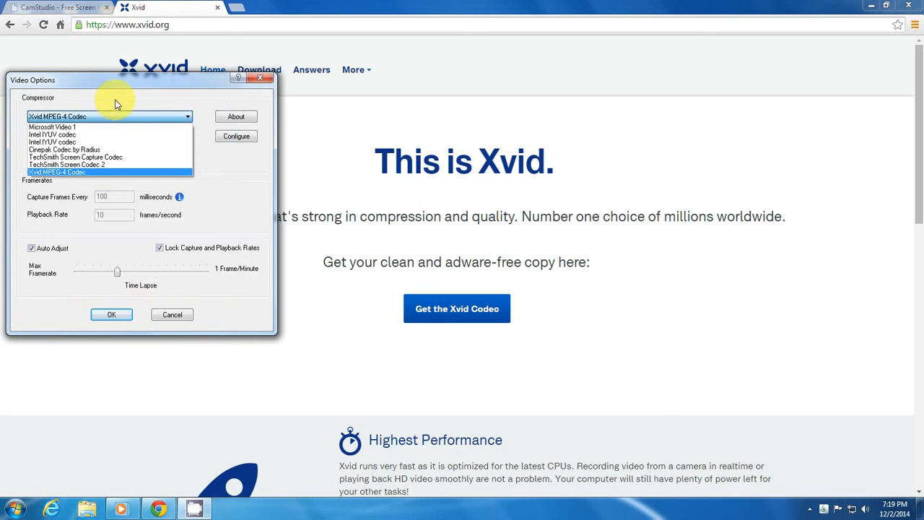
pyautogui.click(116, 104)
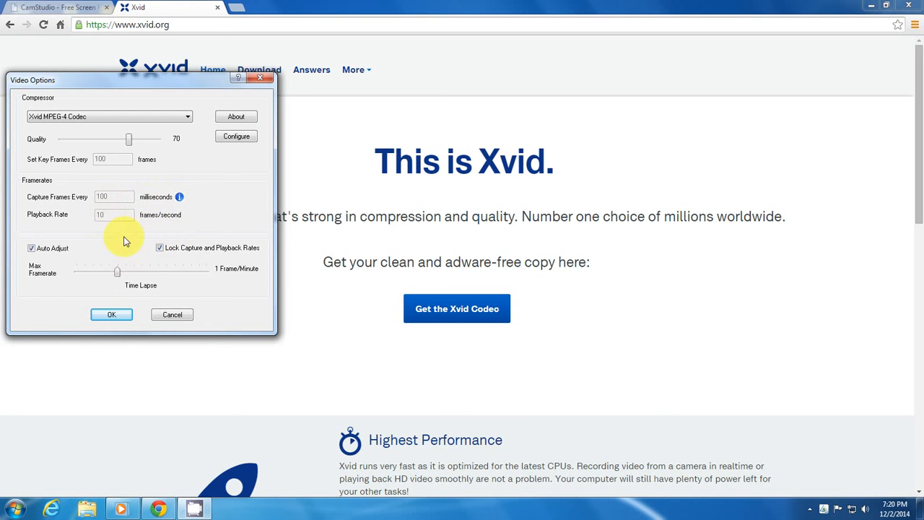
# - Review the profile levels and quality presets in the Xvid codec configuration, and accept it together with the video options
pyautogui.click(231, 135)
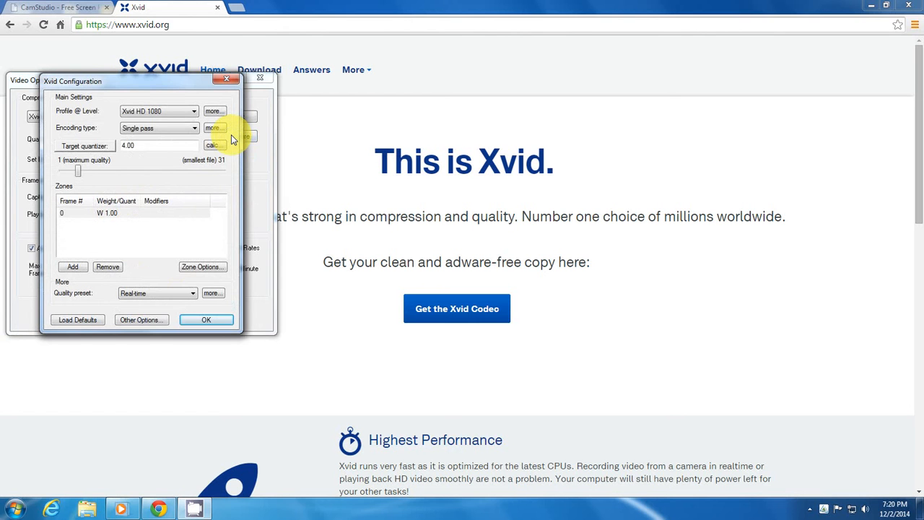
pyautogui.click(192, 113)
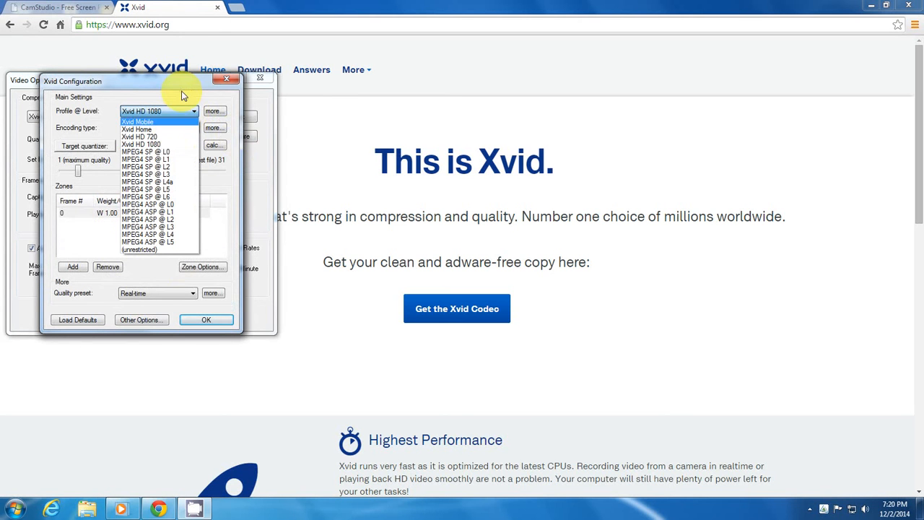
pyautogui.click(182, 92)
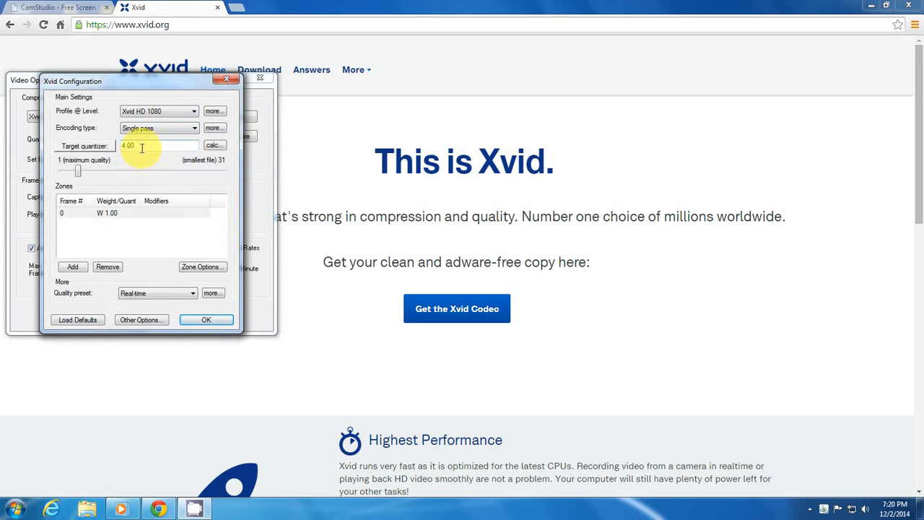
pyautogui.click(161, 291)
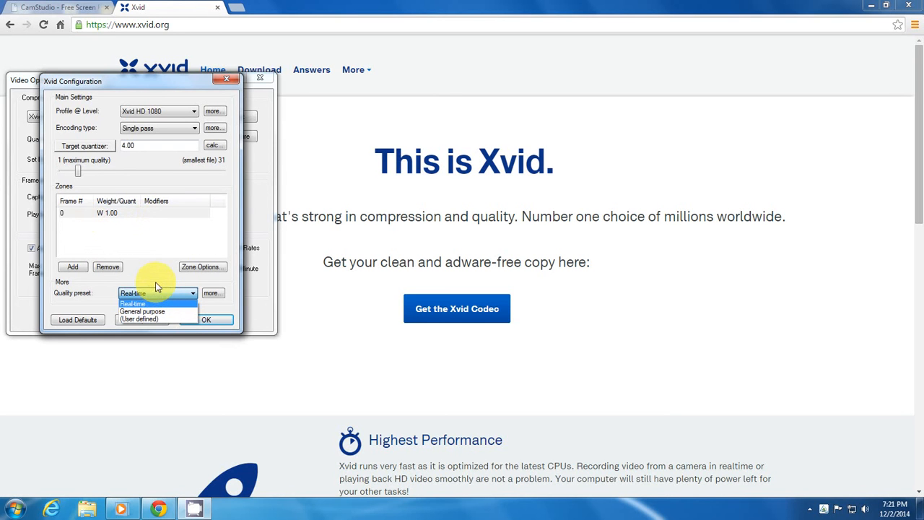
pyautogui.click(151, 282)
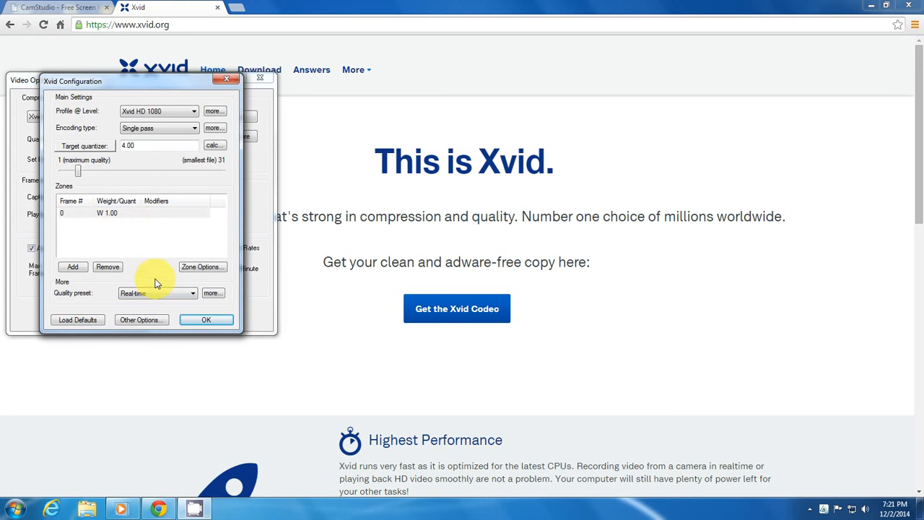
pyautogui.click(206, 319)
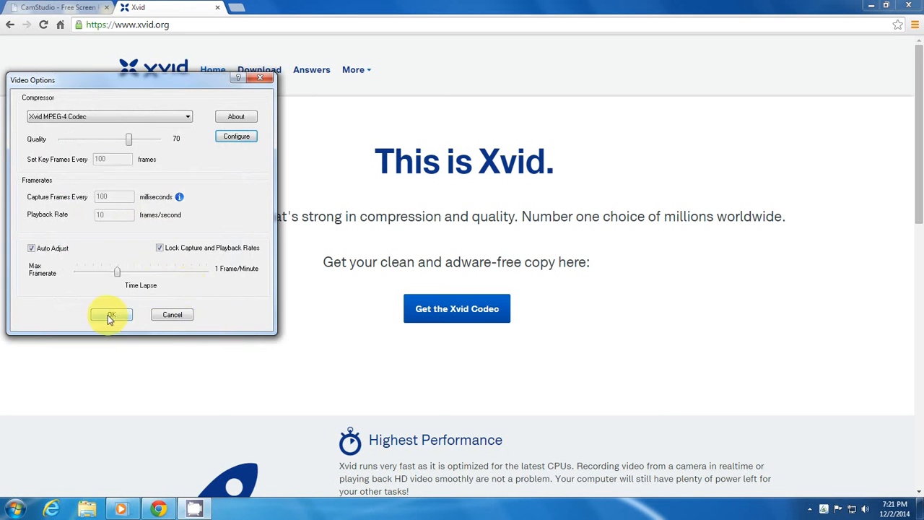
pyautogui.click(108, 315)
# - Review the left and right button colors for click feedback in the cursor options and accept them as they are
pyautogui.click(112, 119)
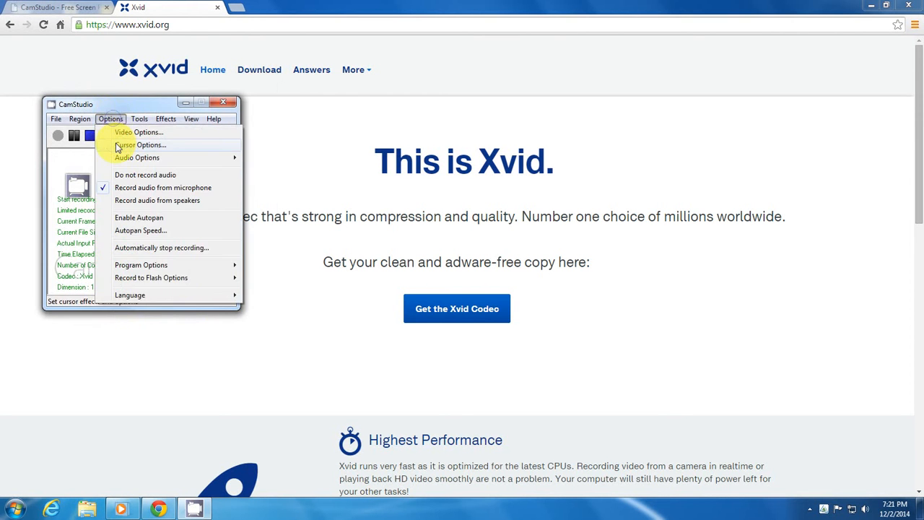
pyautogui.click(117, 144)
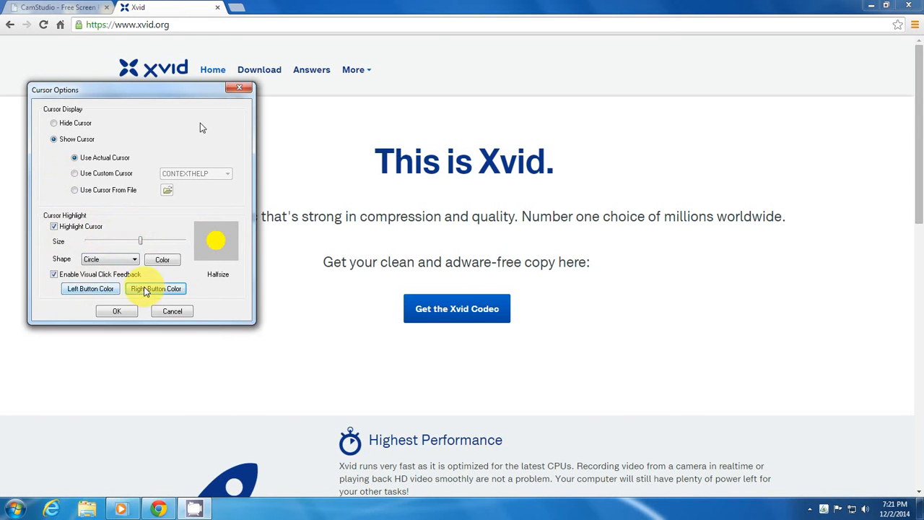
pyautogui.click(90, 289)
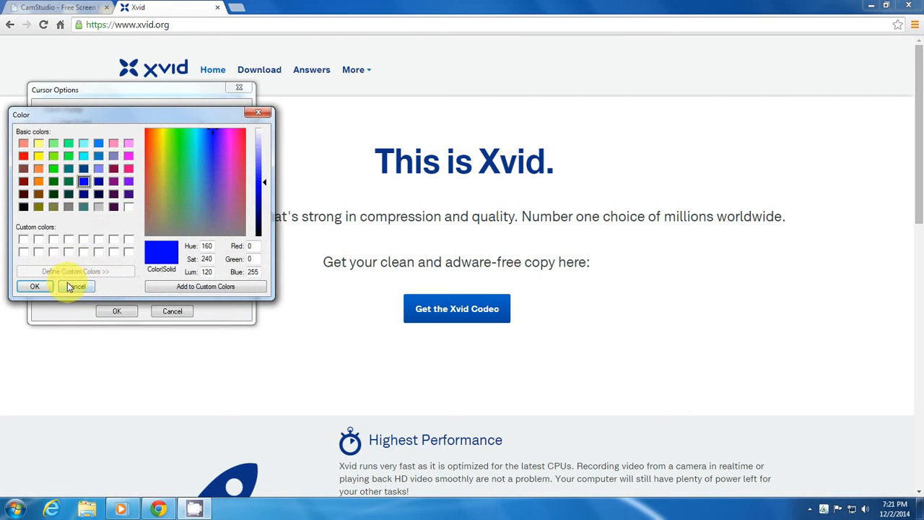
pyautogui.click(29, 287)
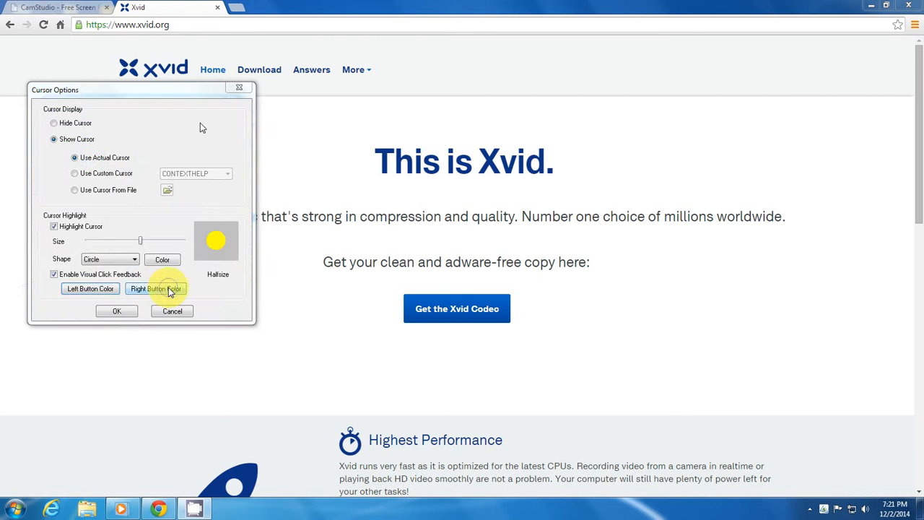
pyautogui.click(215, 289)
pyautogui.click(40, 284)
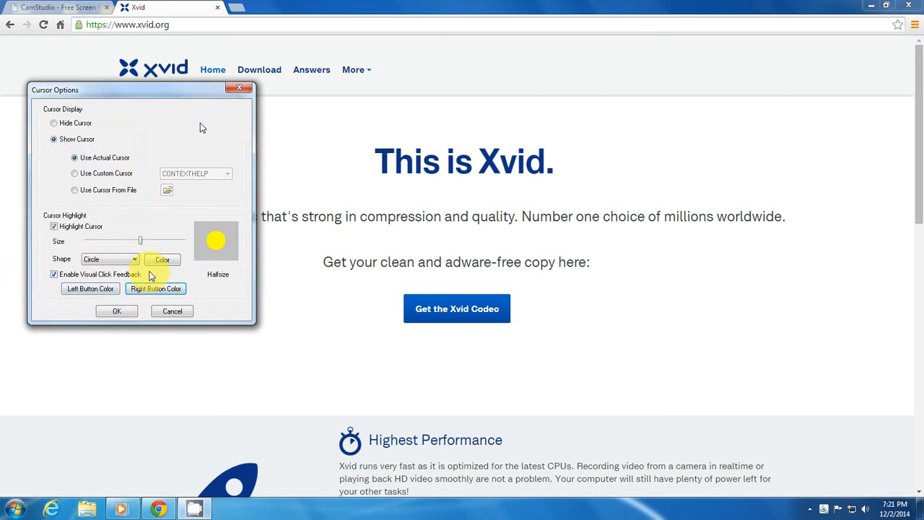
pyautogui.click(119, 310)
# - Look over the program options for recording behavior and the capture region choices, leaving their settings as they are
pyautogui.click(111, 118)
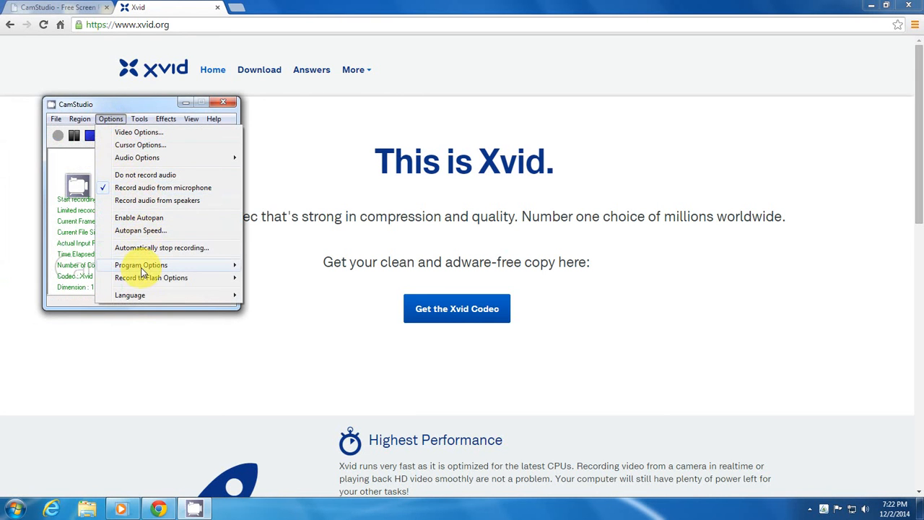
pyautogui.moveTo(148, 267)
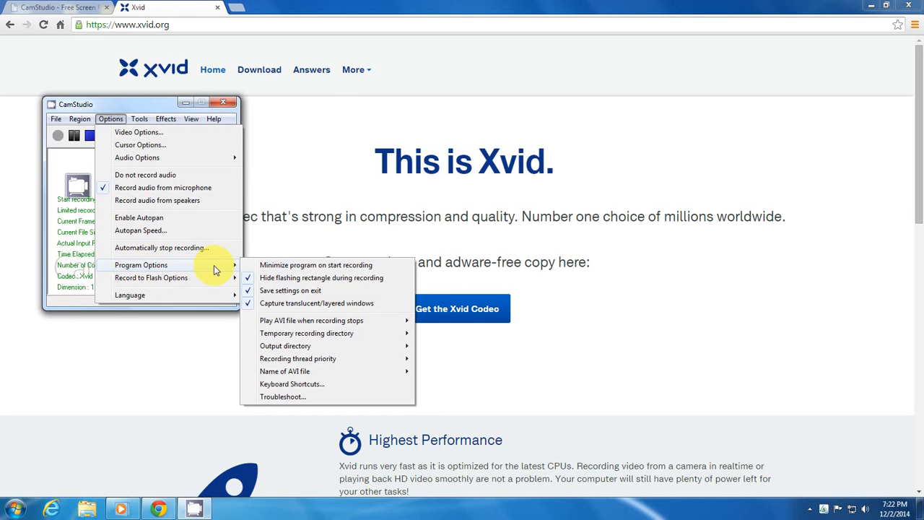
pyautogui.click(64, 169)
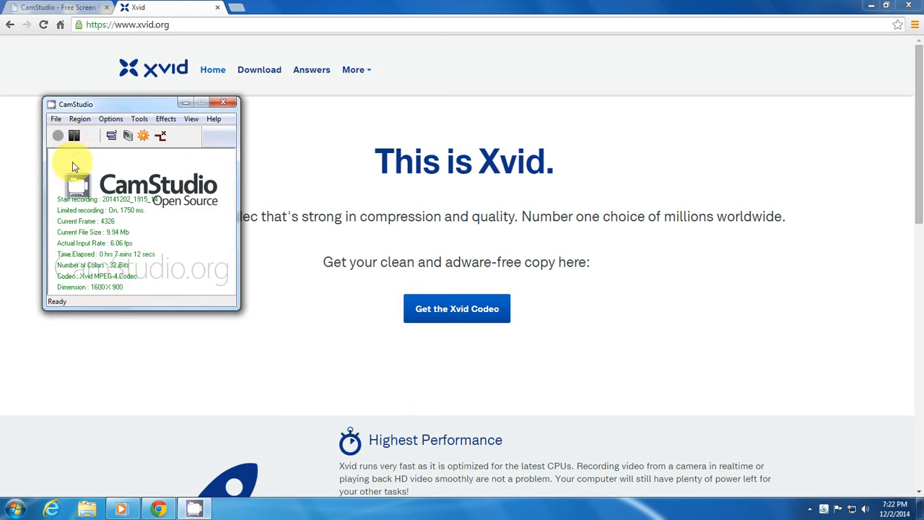
pyautogui.click(113, 120)
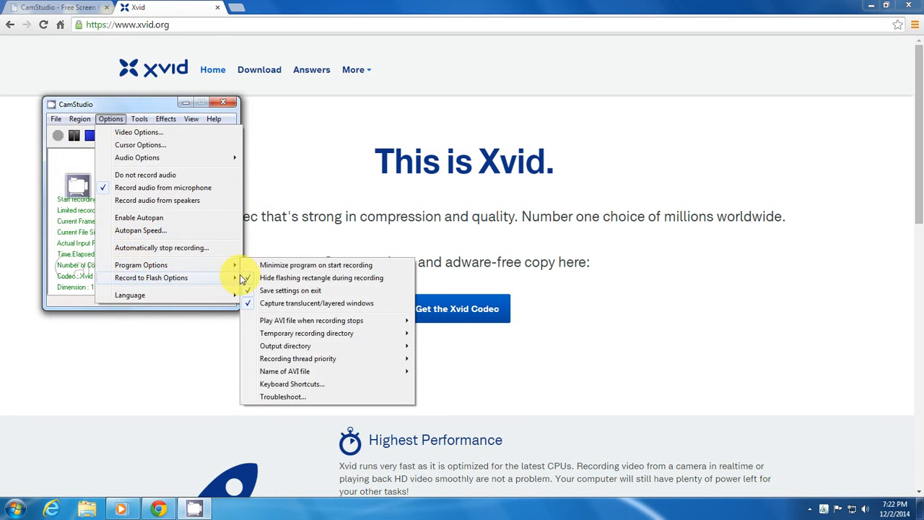
pyautogui.click(81, 121)
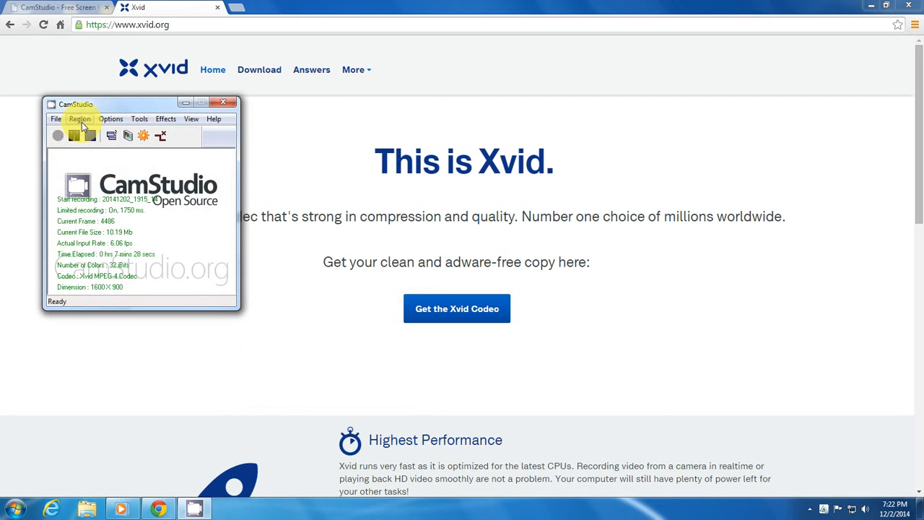
pyautogui.click(82, 122)
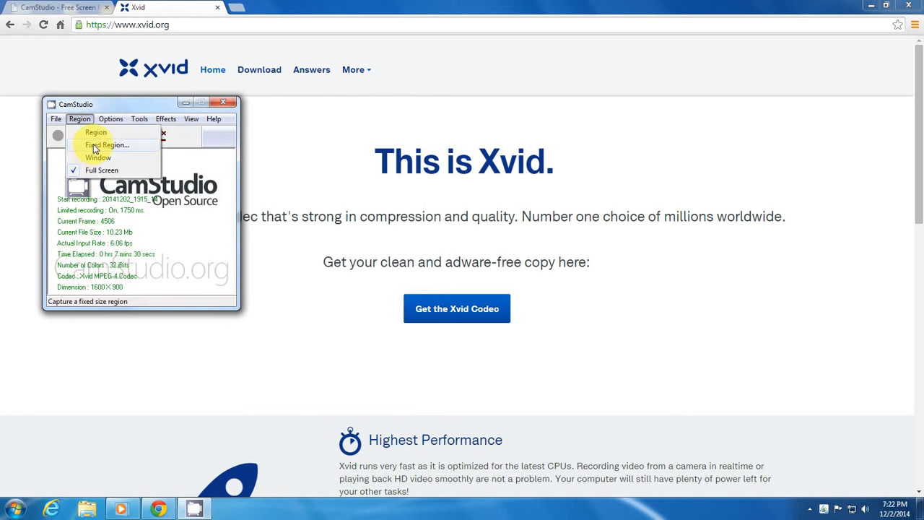
# - Examine the program options for AVI playback, temporary recording directory, output directory and AVI file name, and glance at the effects choices
pyautogui.moveTo(109, 120)
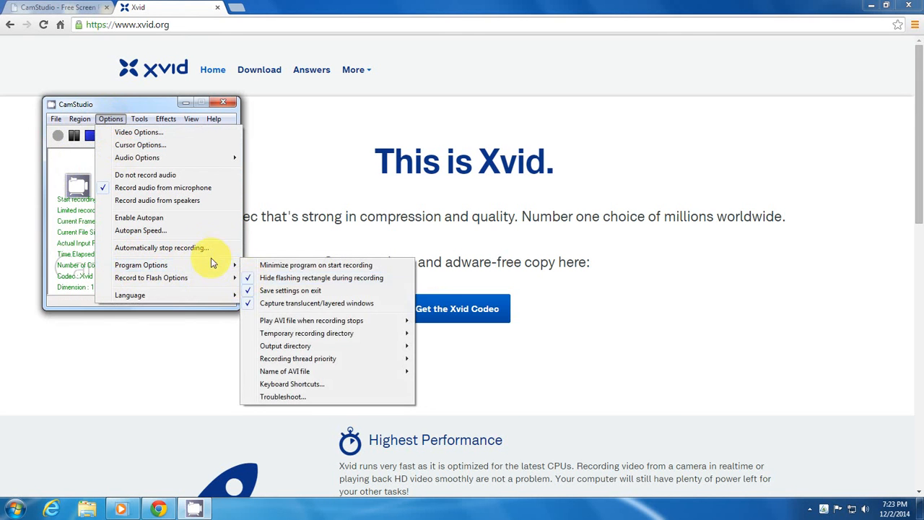
pyautogui.moveTo(213, 267)
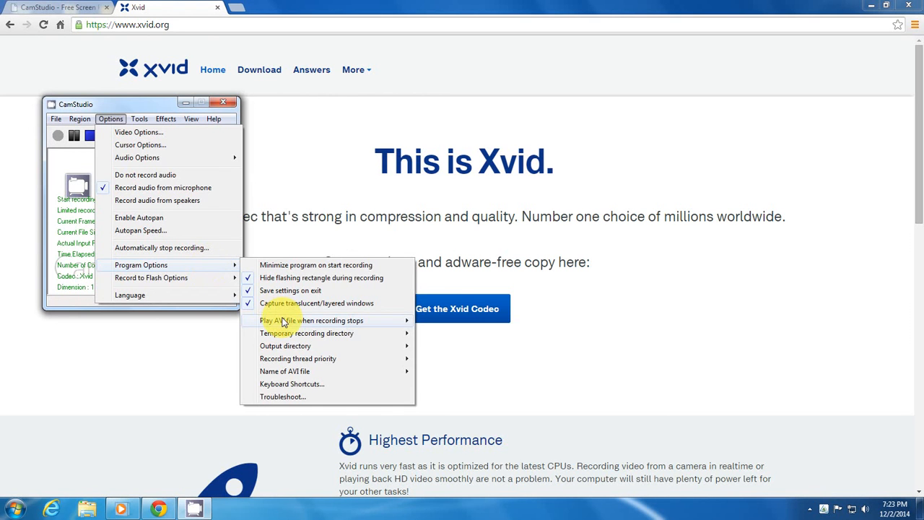
pyautogui.moveTo(283, 321)
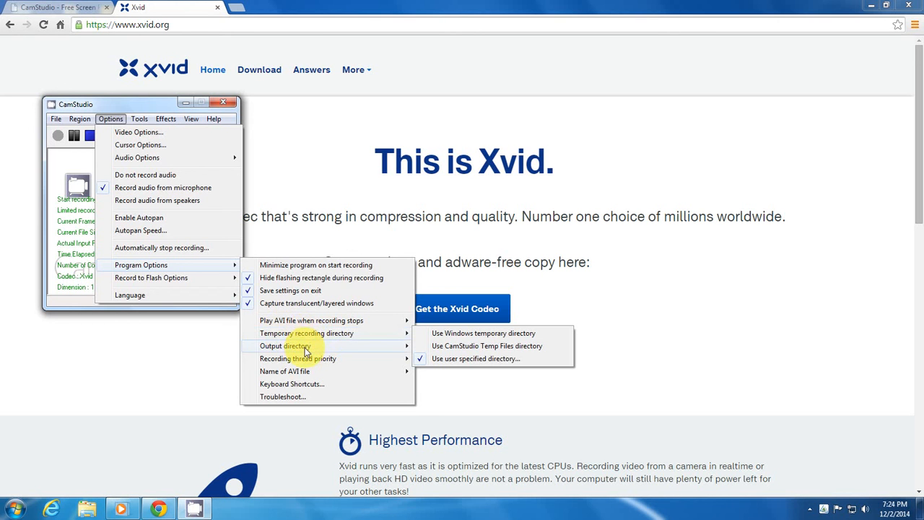
pyautogui.moveTo(304, 371)
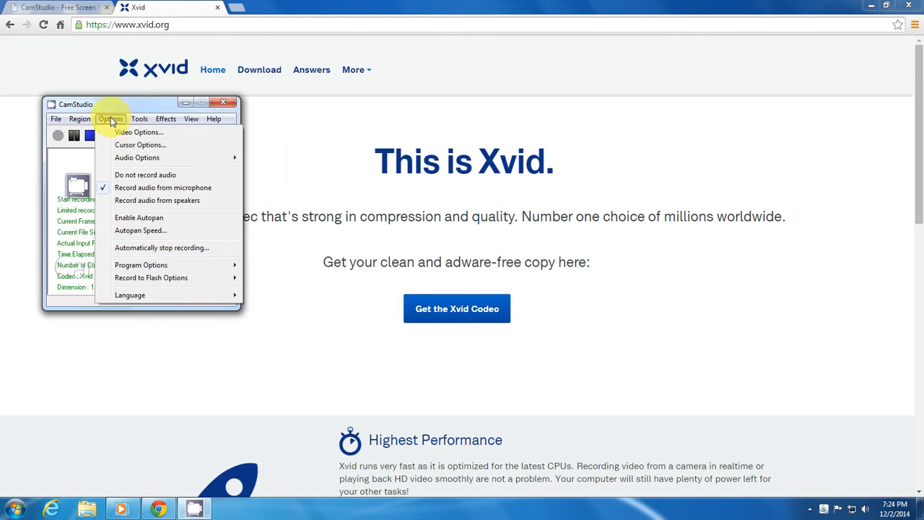
pyautogui.moveTo(170, 121)
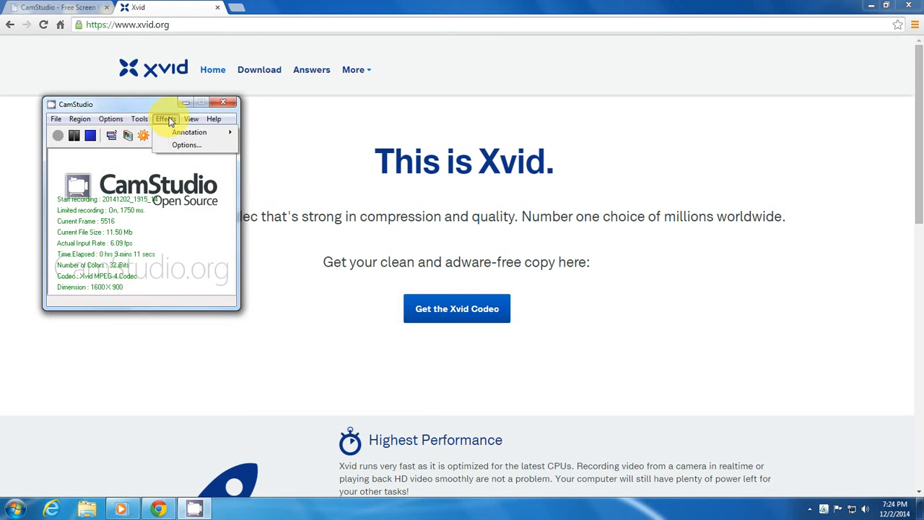
pyautogui.click(127, 107)
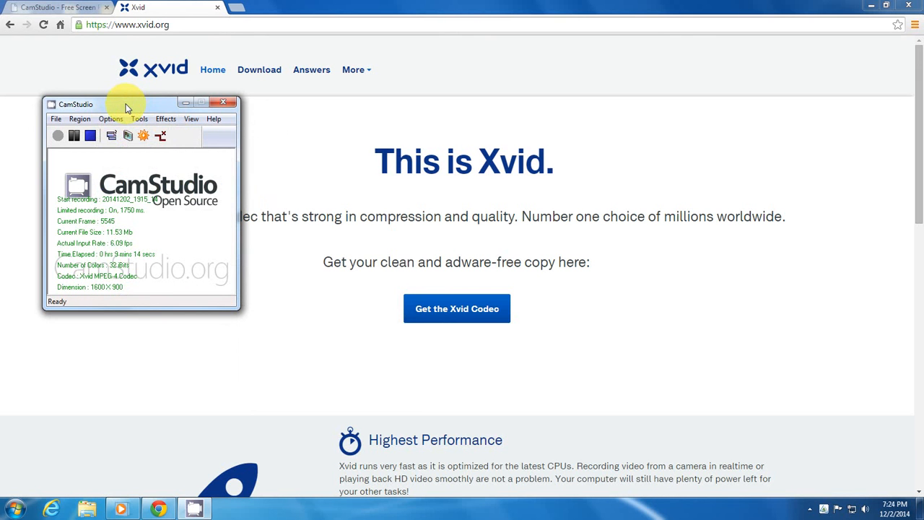